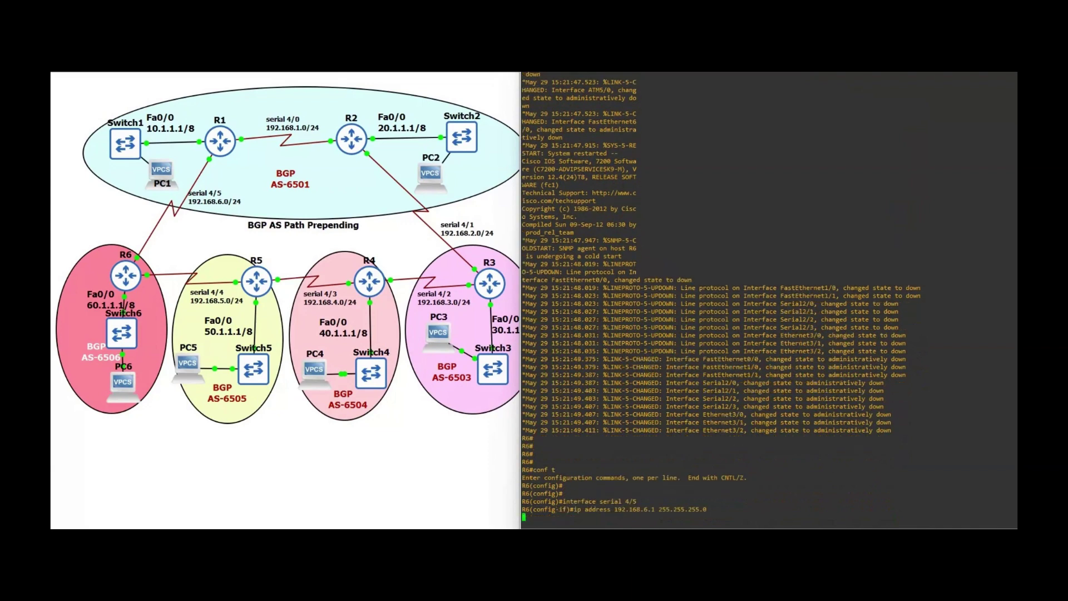
Step: Assign 192.168.6.1/24 to Serial4/5, 192.168.5.2/24 to Serial4/4 and 60.1.1.1/8 to FastEthernet0/0 on R6, and enable all three interfaces
key(Return)
key(Return)
key(Return)
key(Return)
key(Return)
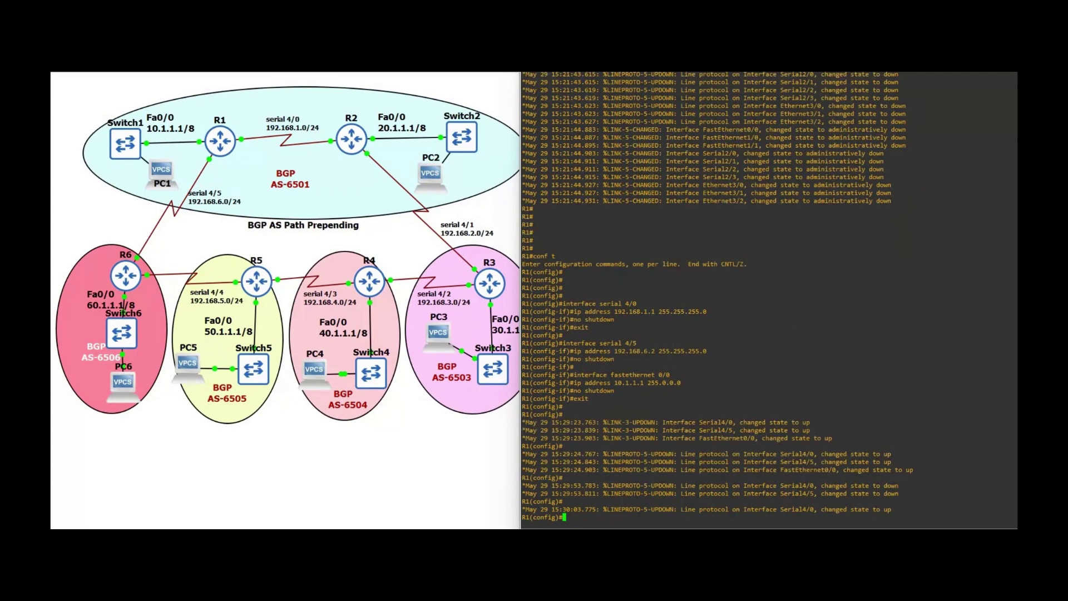
Step: Show the brief IP interface summary on R1 from configuration mode to check its addresses and link status
key(Return)
key(Return)
key(Return)
key(Return)
key(Return)
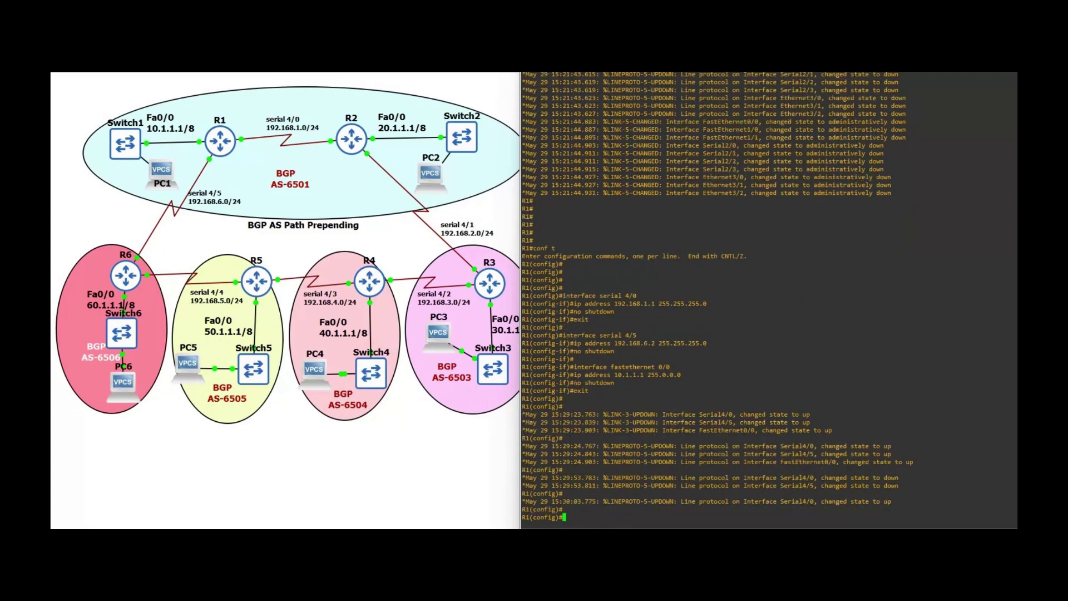
text(do h)
key(BackSpace)
text(show ip )
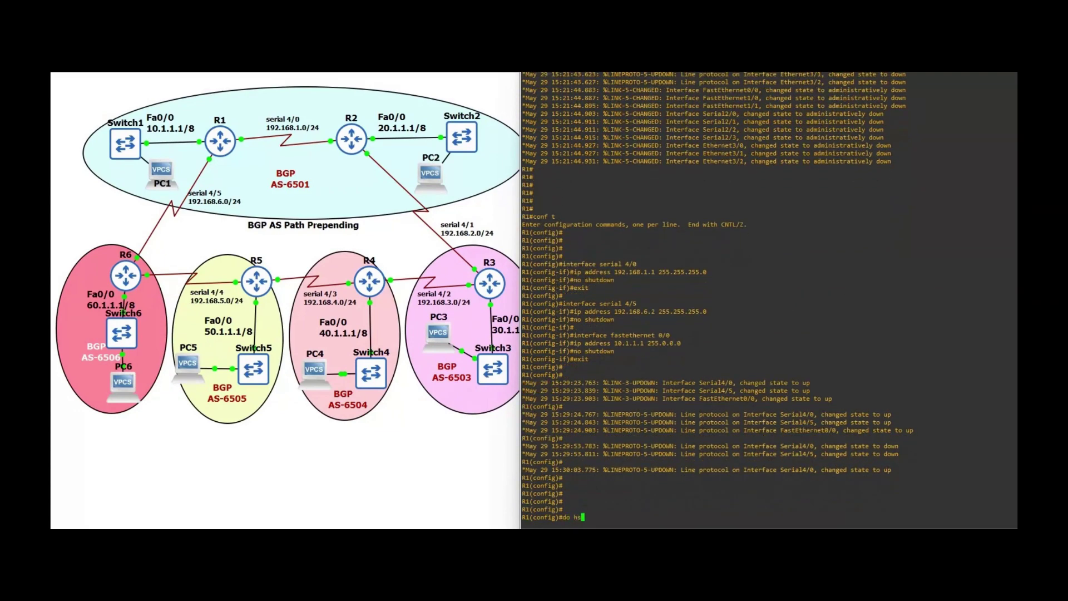
text(int br)
key(Return)
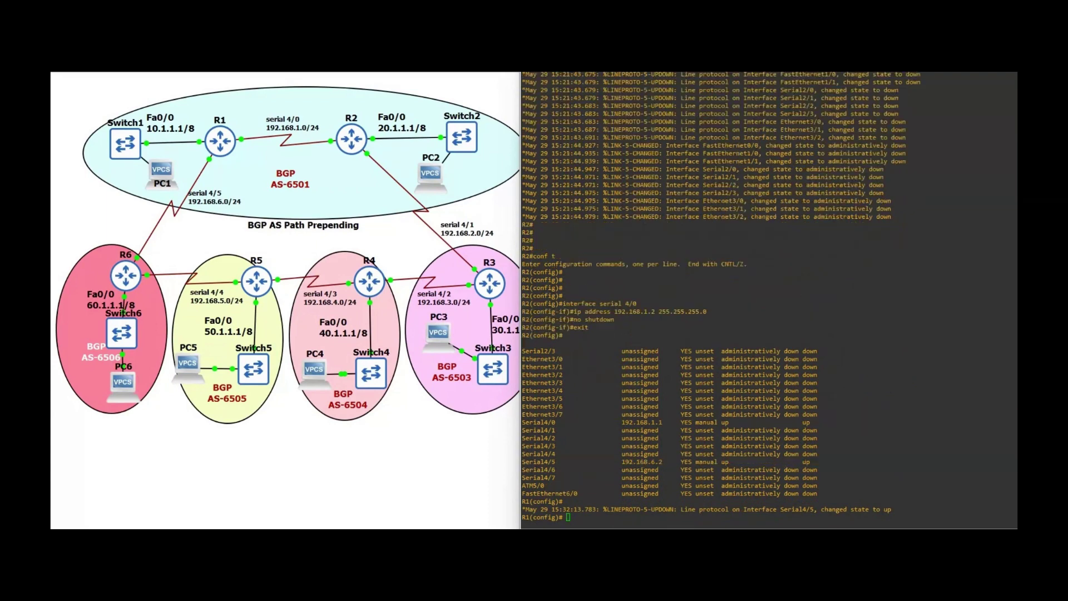
Step: Show the brief IP interface summary on R2 and on R3 to check their addresses and link status
text(do show ip int br)
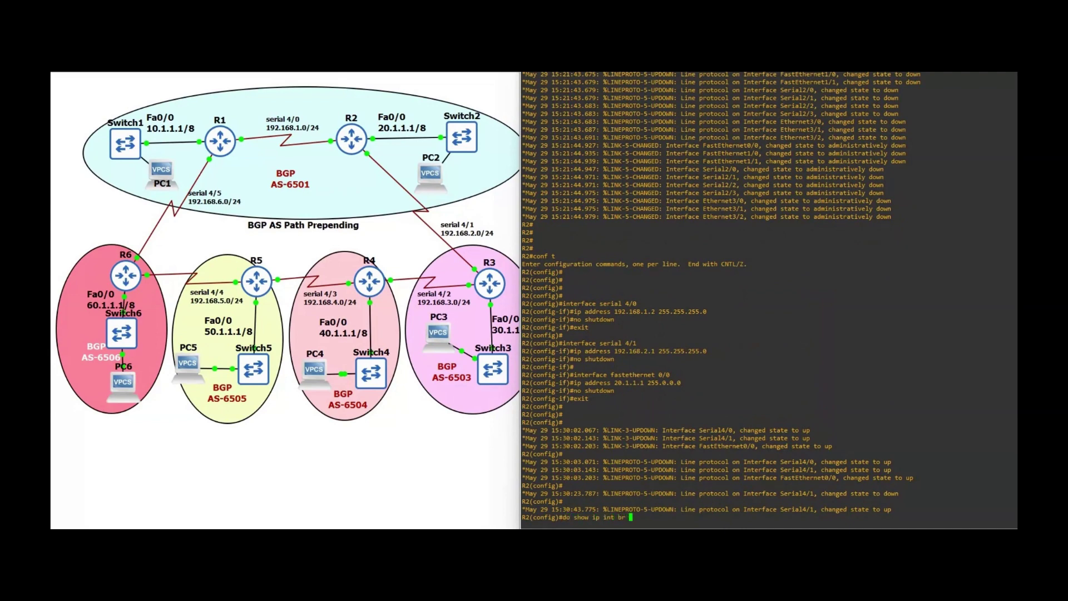
key(Return)
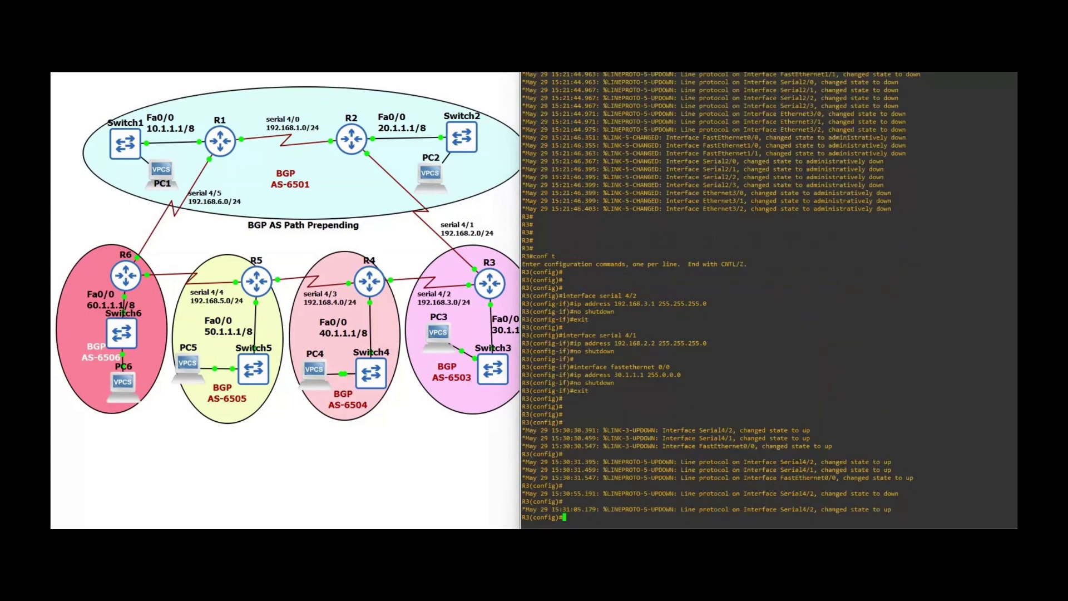
text(do show ip int br)
key(Return)
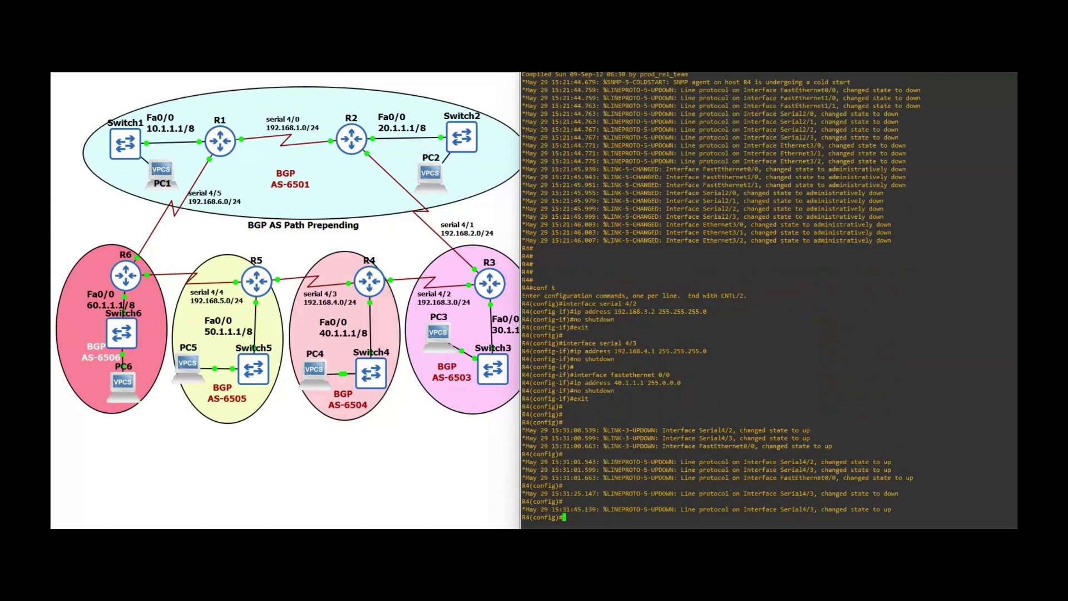
Step: Show the brief IP interface summary on R4 and on R5 to check their addresses and link status
text(do show ip int b)
text(r)
key(Return)
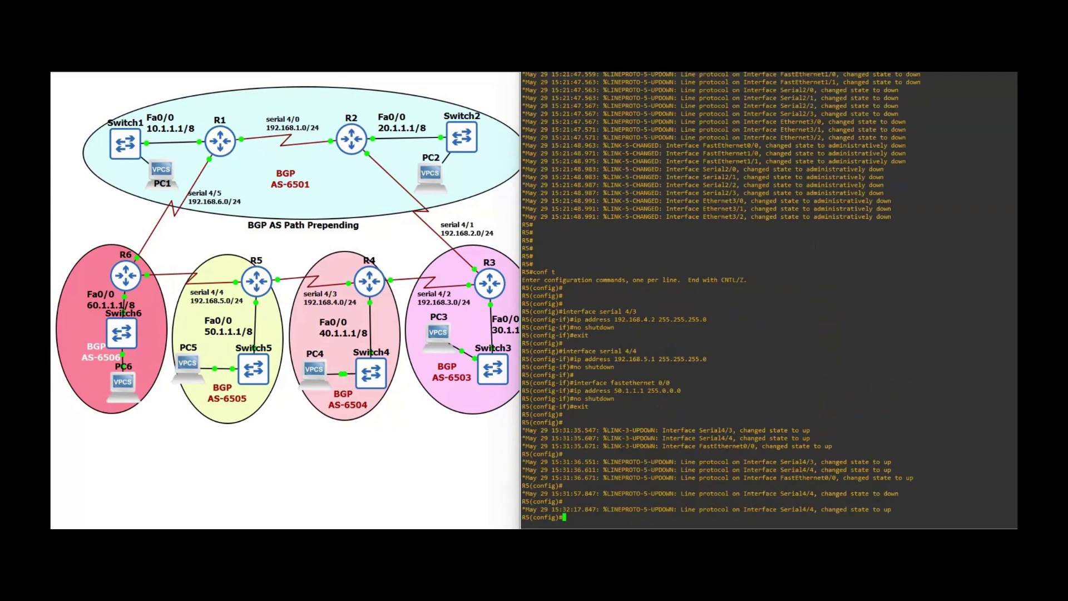
text(do show ip int br)
key(Return)
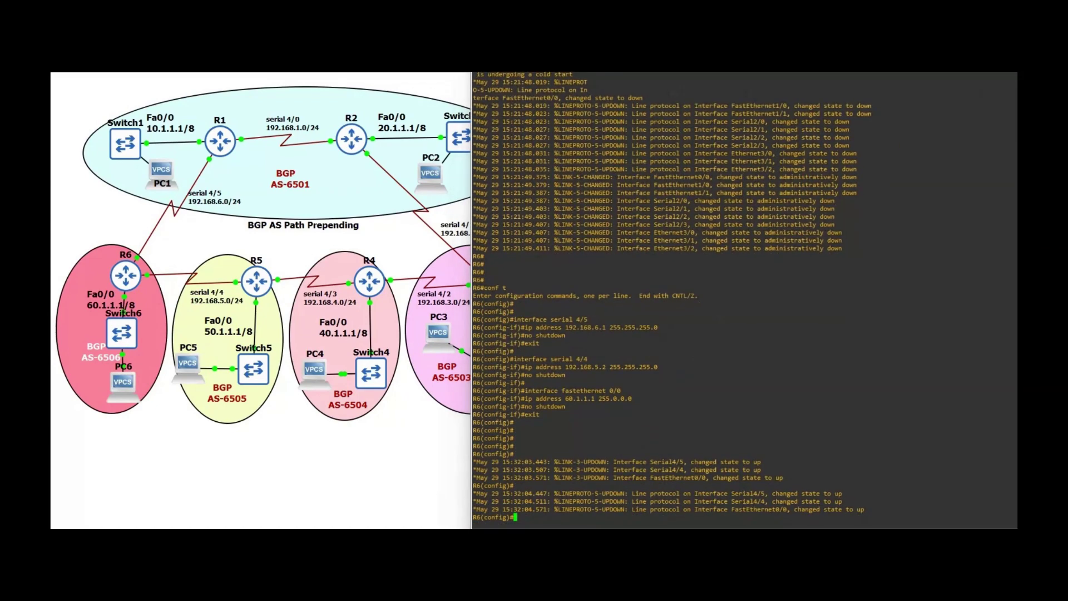
Step: Show the brief IP interface summary on R6 to check its addresses and link status
text(do show ip int br)
key(Return)
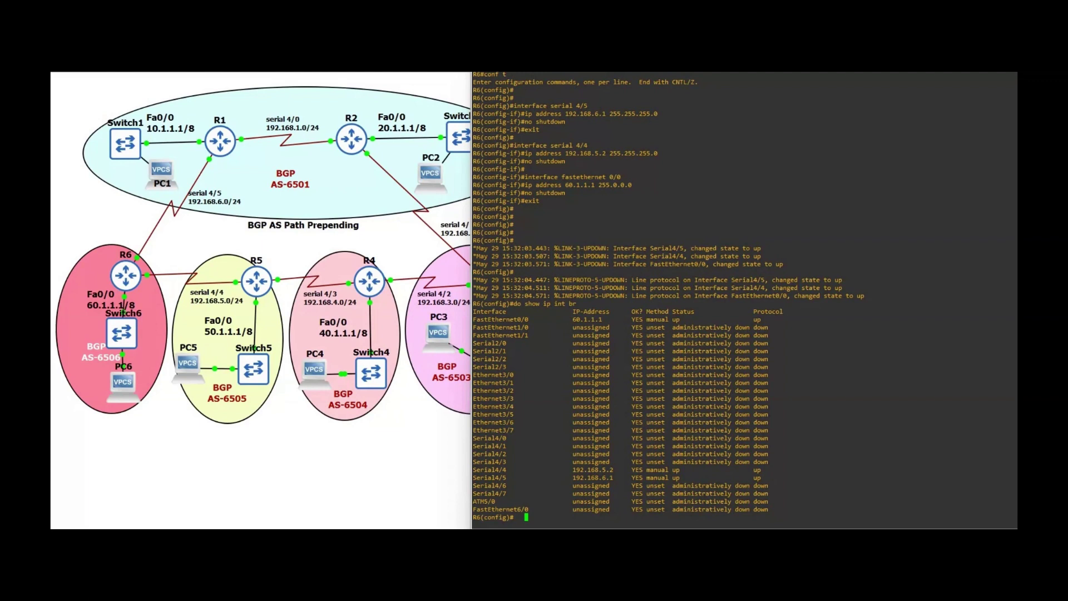
Step: Configure BGP AS 6501 on R1 with neighbors 192.168.1.2 (AS 6501) and 192.168.6.1 (AS 6506), advertising networks 10.0.0.0, 192.168.1.0 and 192.168.6.0
key(ctrl+Tab)
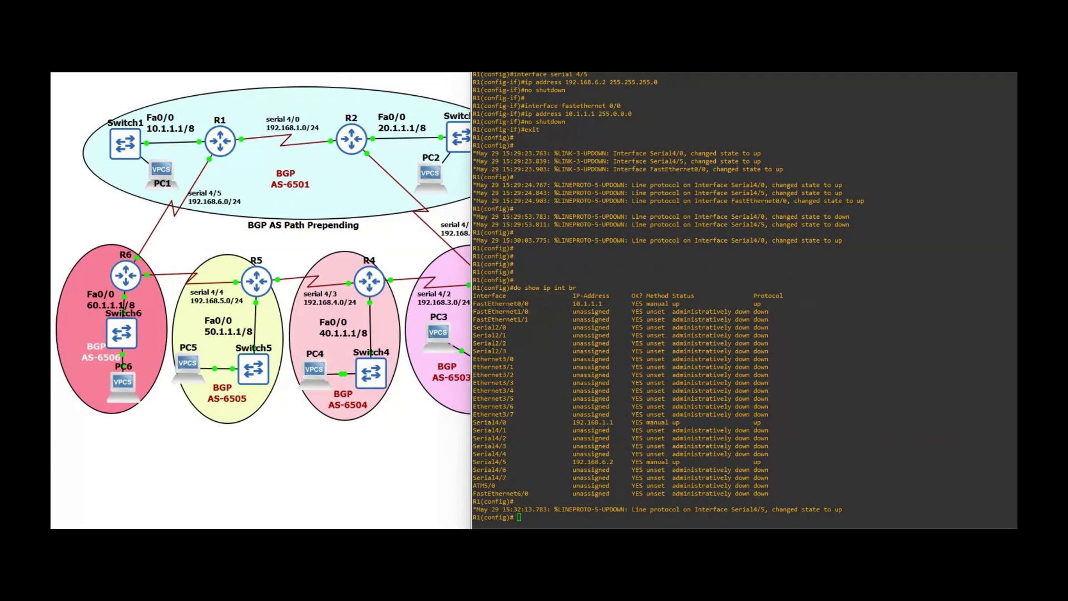
key(Return)
key(Return)
key(Return)
key(Return)
key(Return)
key(Return)
key(Return)
text(router bgp 6501 neighbor 192.168.1.2 remote-as 6501 neighbor 192.168.6.1 remote-as 6506 network 10.0.0.0 network 192.168.1.0 network 192.168.6.0 exit)
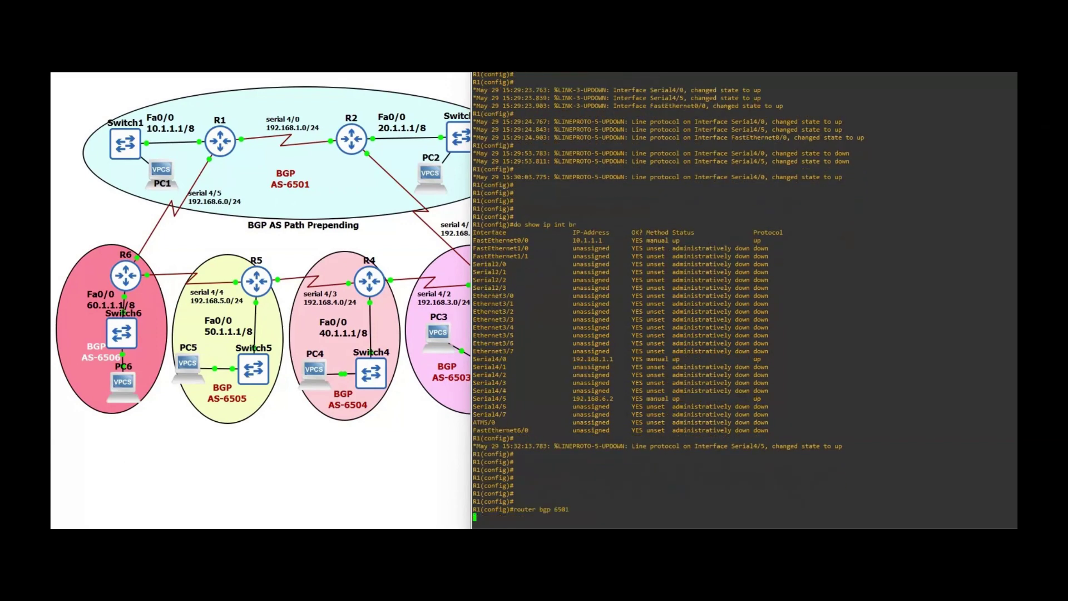
key(Return)
key(Return)
key(Return)
key(Return)
key(Return)
key(Return)
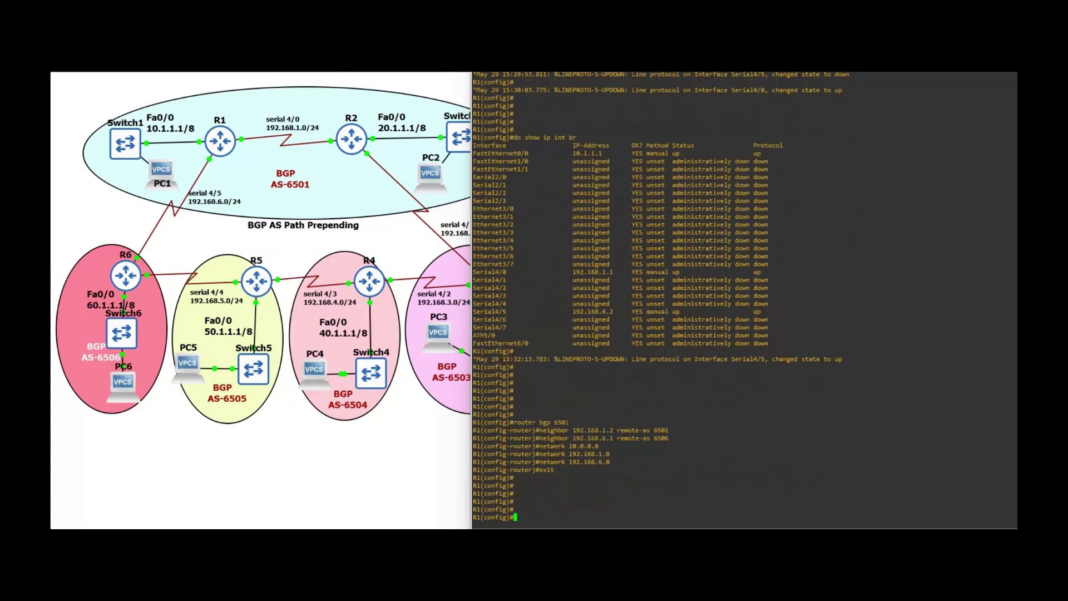
Step: Review the BGP process number, neighbor and network statements entered on R1
drag(568, 422, 502, 422)
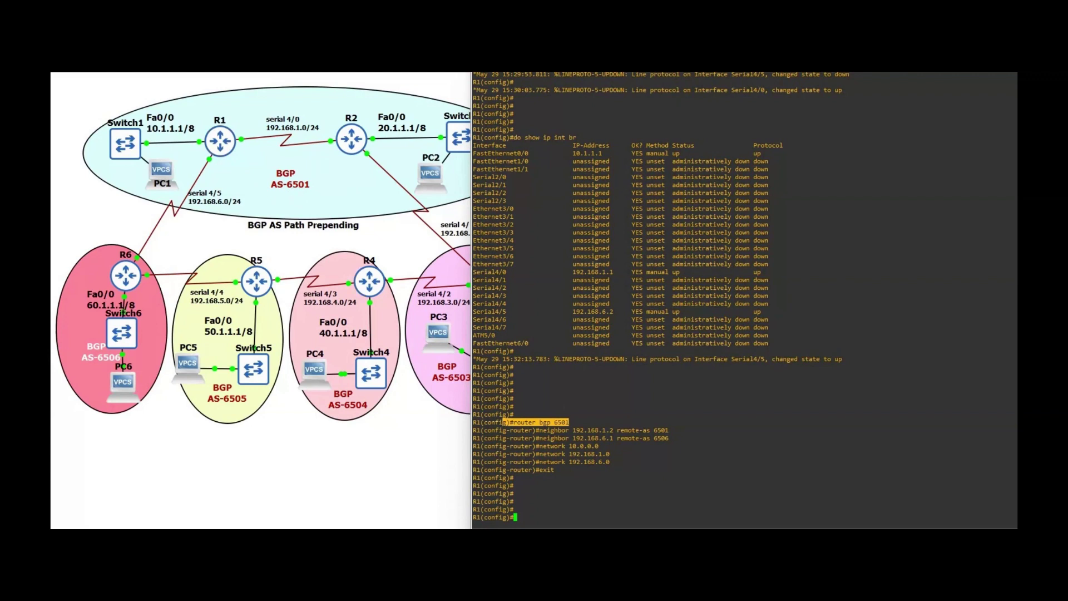
drag(627, 424, 661, 430)
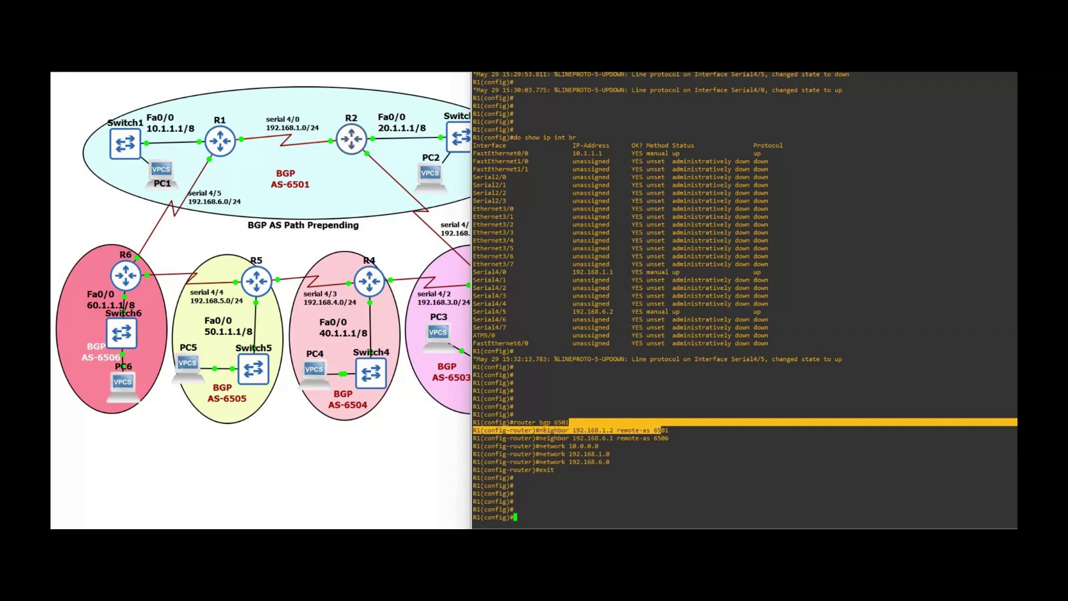
mouse_move(551, 445)
mouse_down()
mouse_move(606, 437)
mouse_move(529, 446)
mouse_up()
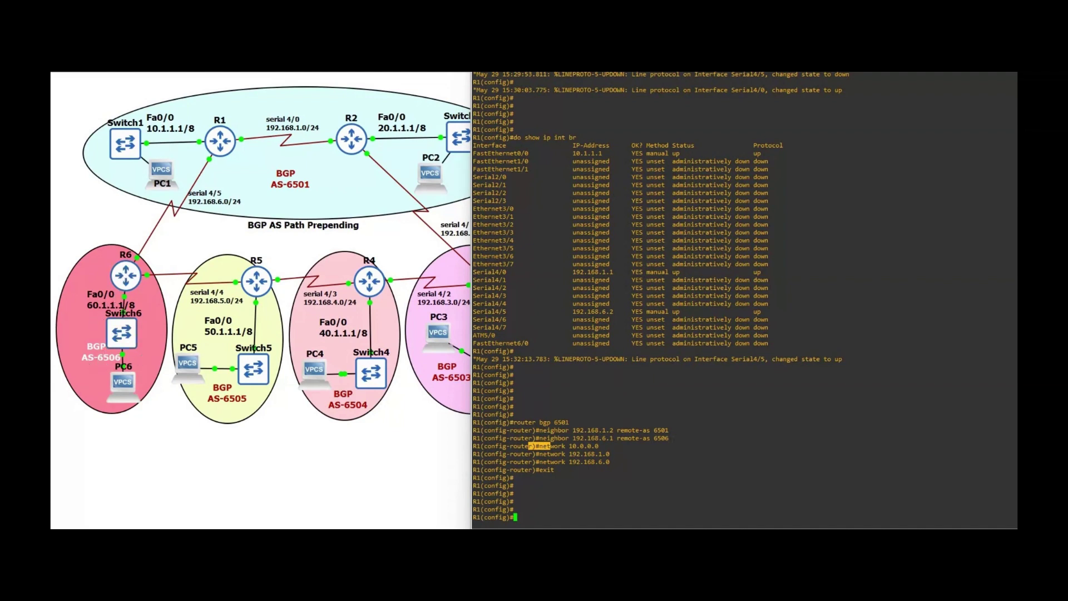
click(550, 446)
Step: Configure BGP AS 6501 on R2 with neighbors 192.168.1.1 (AS 6501) and 192.168.2.2 (AS 6503), advertising networks 20.0.0.0, 192.168.1.0 and 192.168.2.0
key(ctrl+Tab)
text(router bgp 6501 neighbor 192.168.1.1 remote-as 6501 neighbor 192.168.2.2 remote-as 6503 network 20.0.0.0 network 192.168.1.0 network 192.168.2.0 exit)
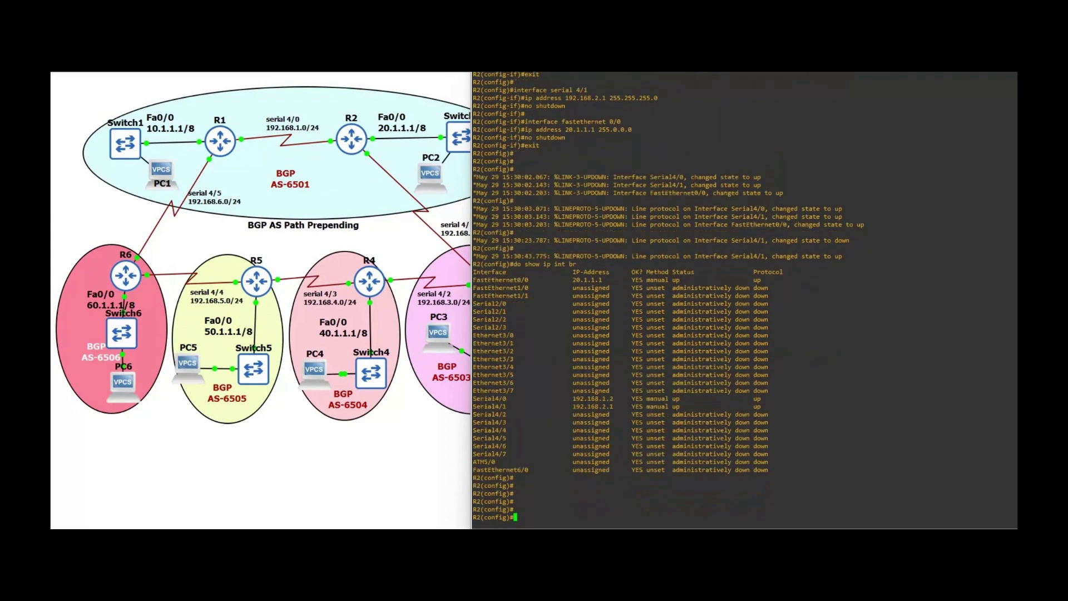
key(Return)
key(Return)
key(Return)
key(Return)
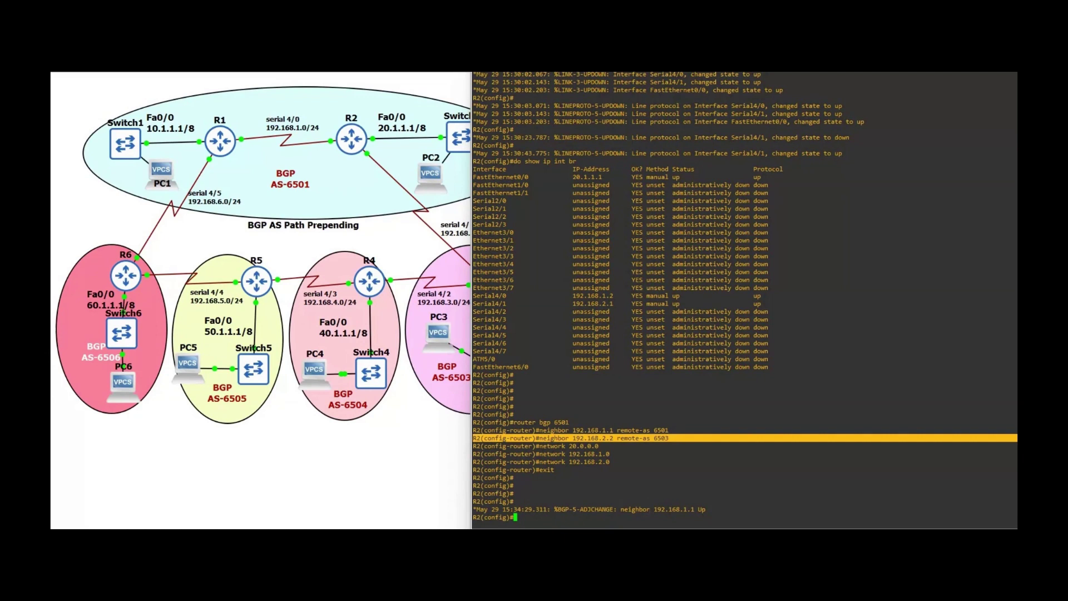
Step: Configure BGP AS 6503 on R3 with neighbors 192.168.3.2 (AS 6504) and 192.168.2.1 (AS 6501), advertising networks 30.0.0.0, 192.168.3.0 and 192.168.2.0
key(alt+Tab)
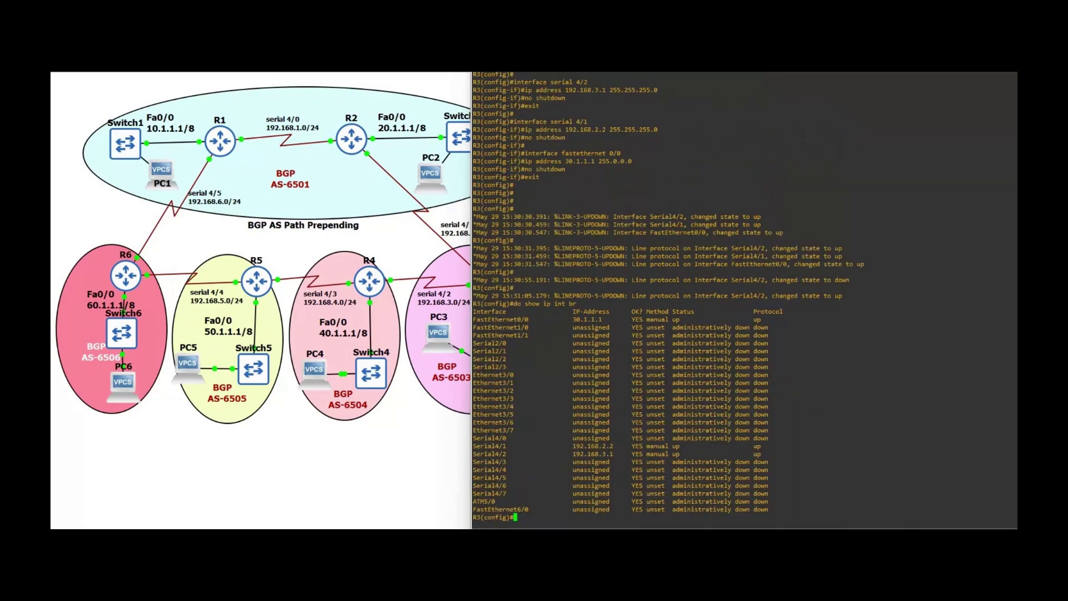
key(Return)
key(Return)
key(Return)
key(Return)
key(Return)
key(Return)
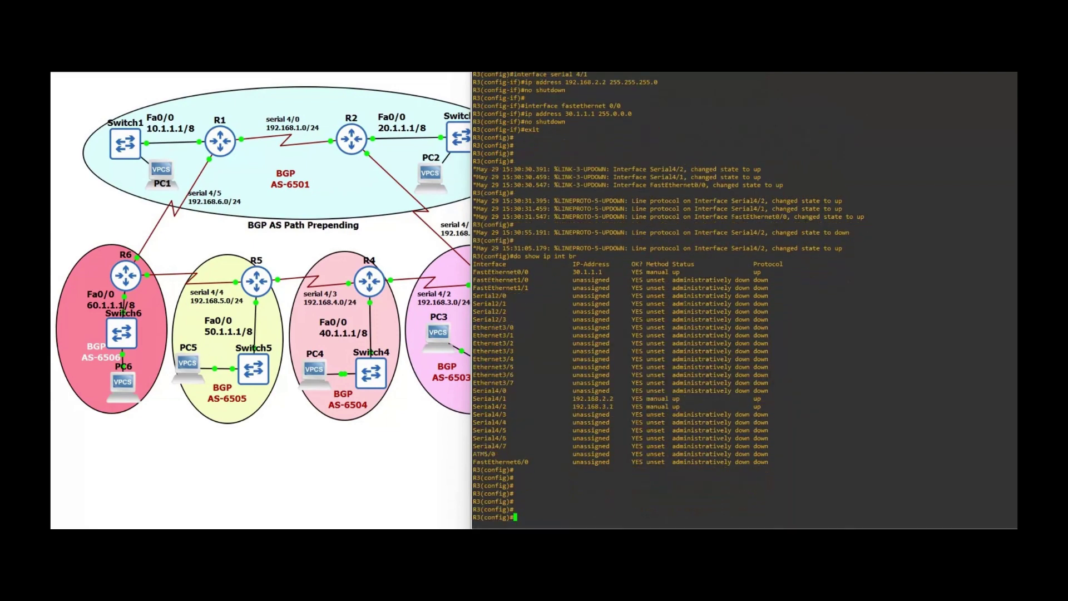
right_click(684, 304)
key(Return)
key(Return)
key(Return)
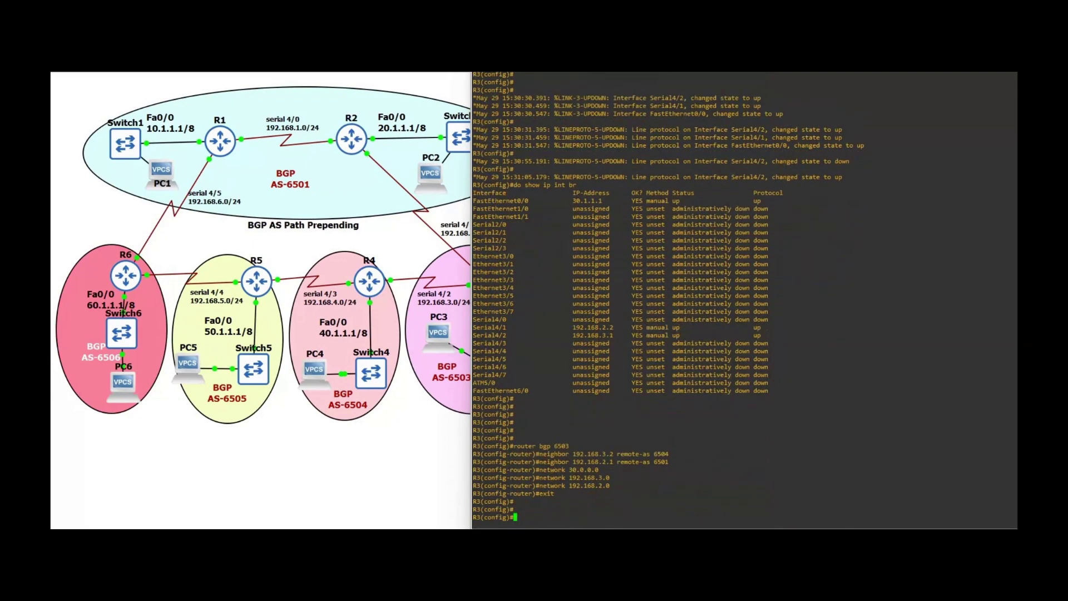
Step: Review the BGP statements on R3 and the neighbor adjacency log entry
drag(1001, 462, 478, 446)
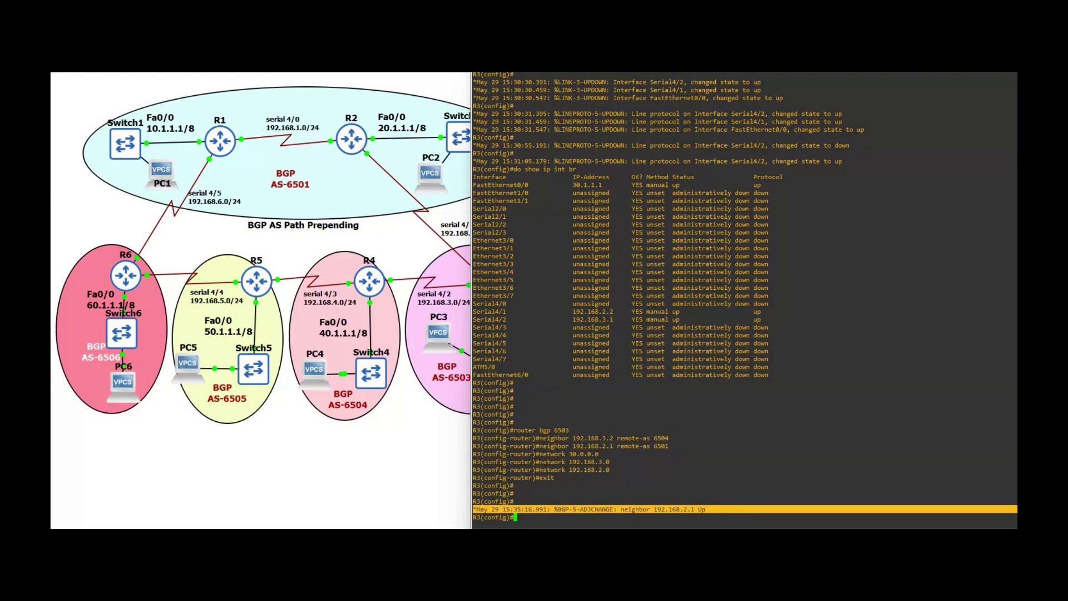
key(Return)
key(Return)
key(Return)
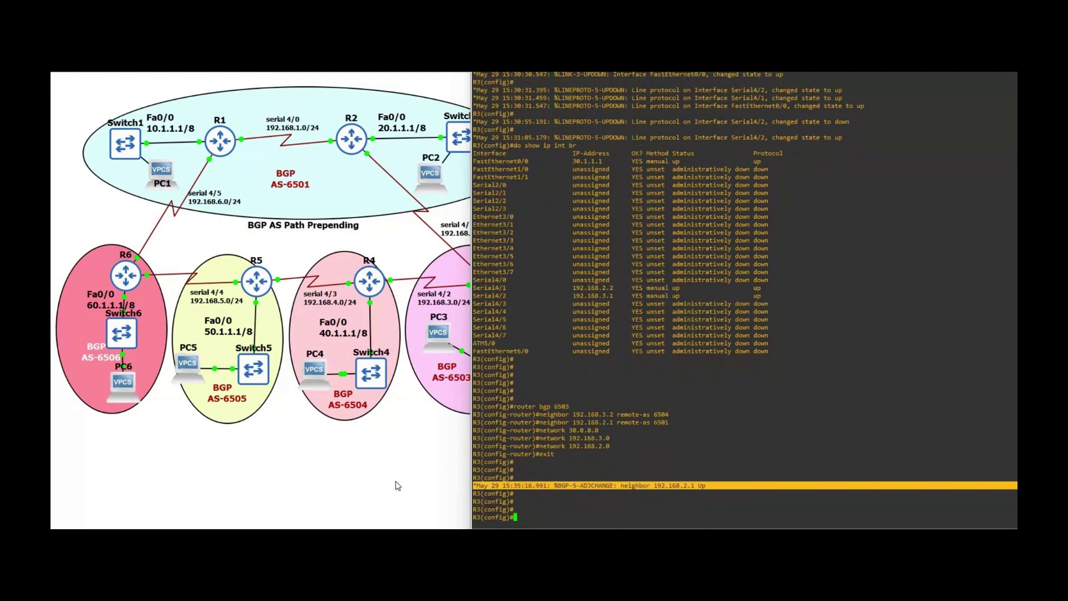
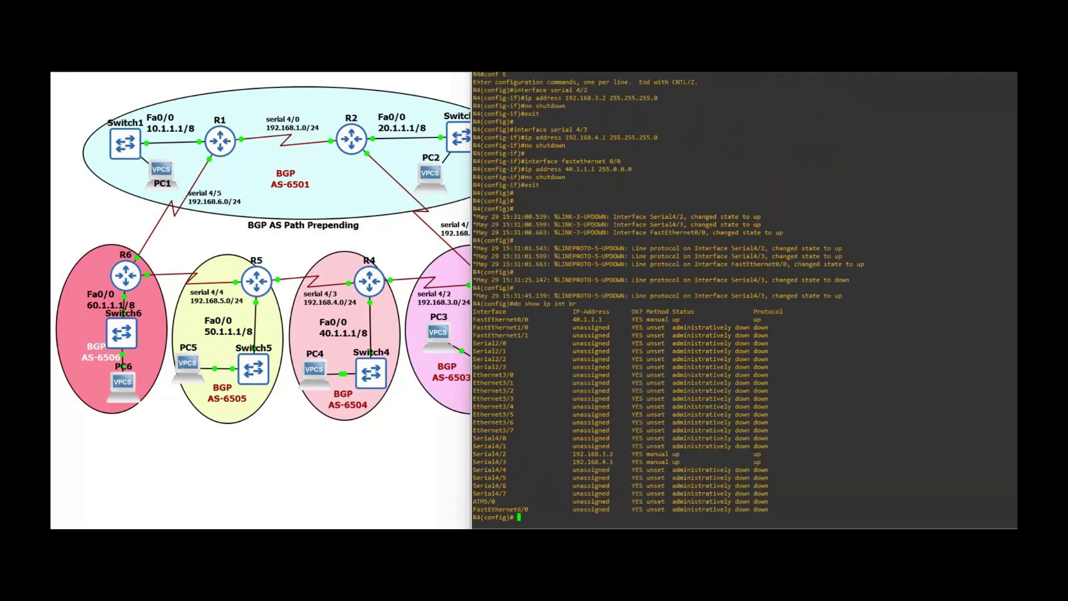
Step: Configure BGP AS 6504 on R4 with neighbors 192.168.3.1 (AS 6503) and 192.168.4.2 (AS 6505), advertising networks 40.0.0.0, 192.168.4.0 and 192.168.3.0
key(Return)
key(Return)
key(Return)
key(Return)
key(Return)
key(Return)
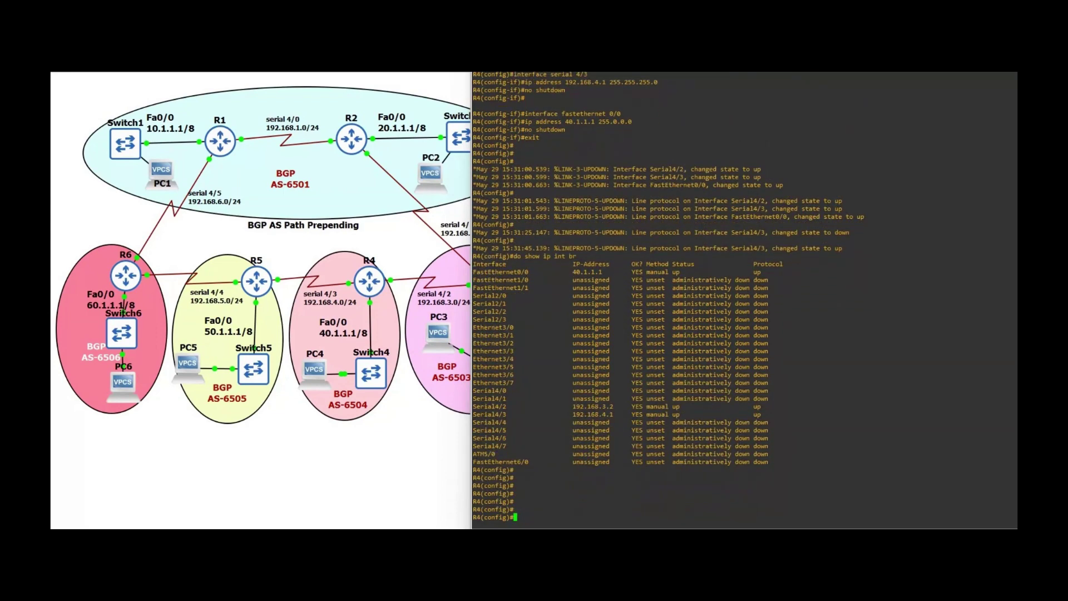
text(router bgp 6504 neighbor 192.168.3.1 remote-as 6503 neighbor 192.168.4.2 remote-as 6505 network 40.0.0.0 network 192.168.4.0 network 192.168.3.0 exit)
key(Return)
key(Return)
key(Return)
key(Return)
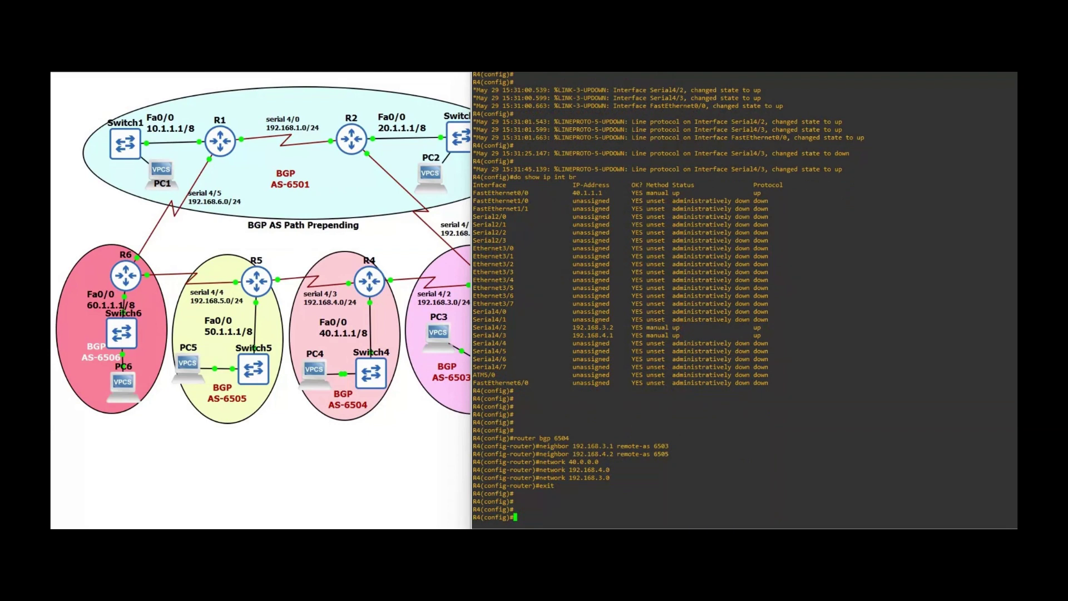
Step: Review the BGP neighbor statements on R4 and the neighbor adjacency log entry
drag(676, 454, 528, 446)
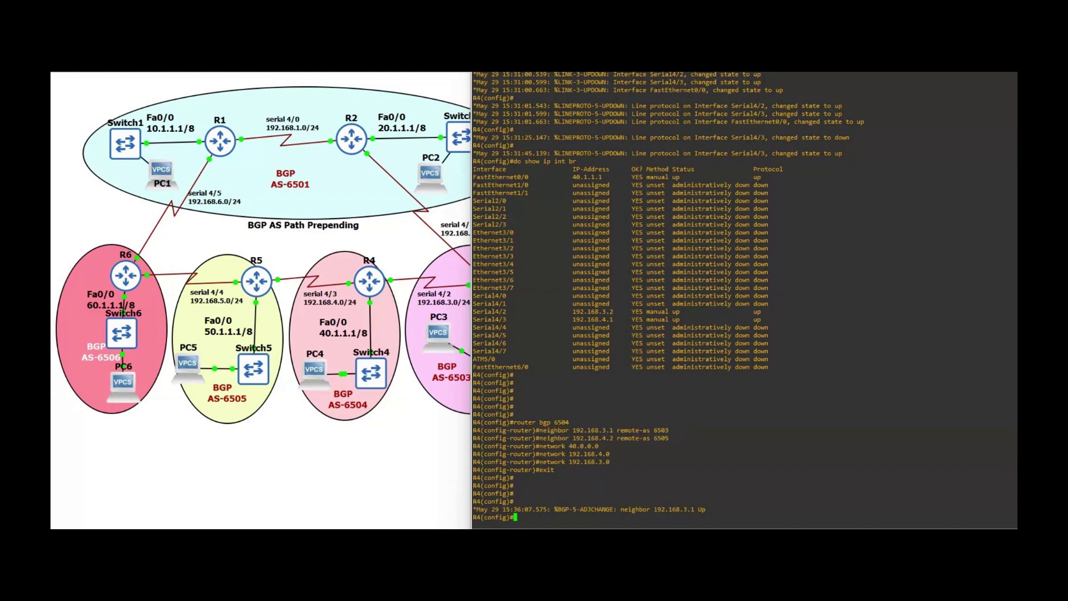
triple_click(661, 509)
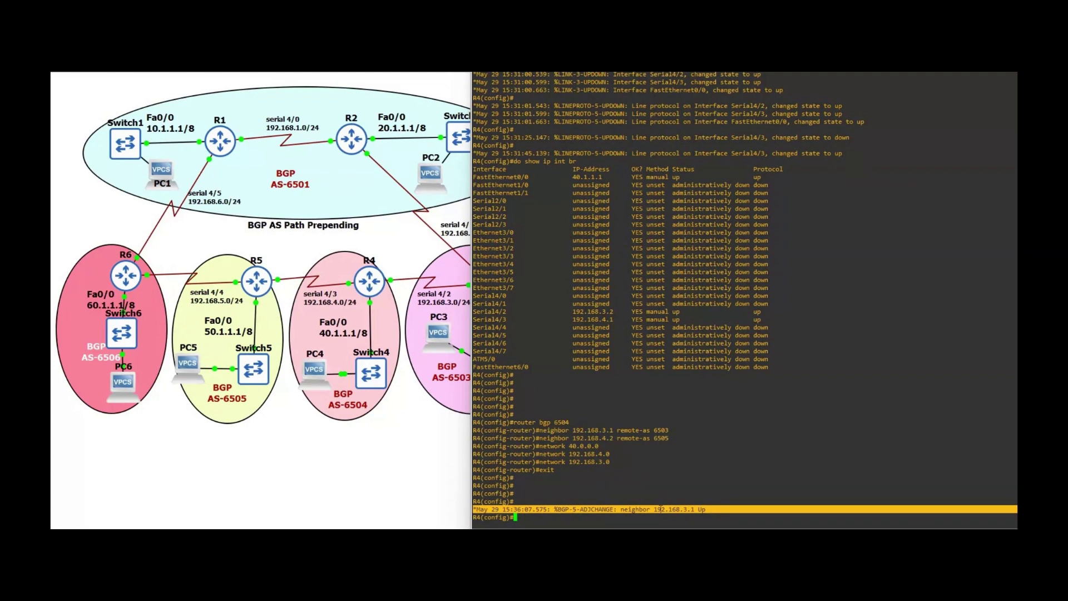
key(Return)
key(Return)
key(Return)
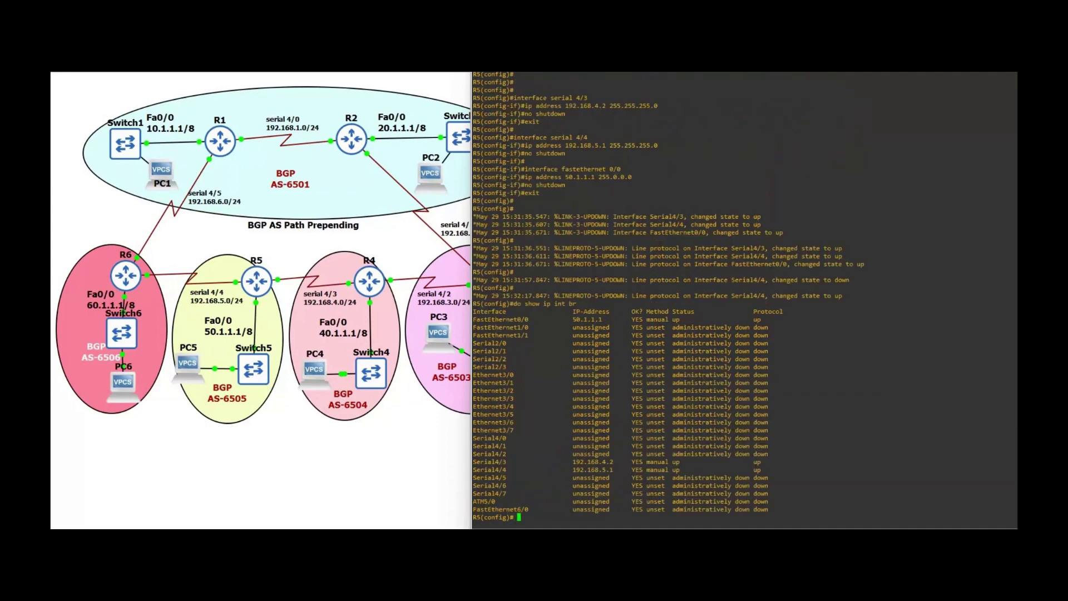
Step: Configure BGP AS 6505 on R5 with its neighbor and network statements
key(Return)
key(Return)
key(Return)
key(Return)
key(Return)
key(Return)
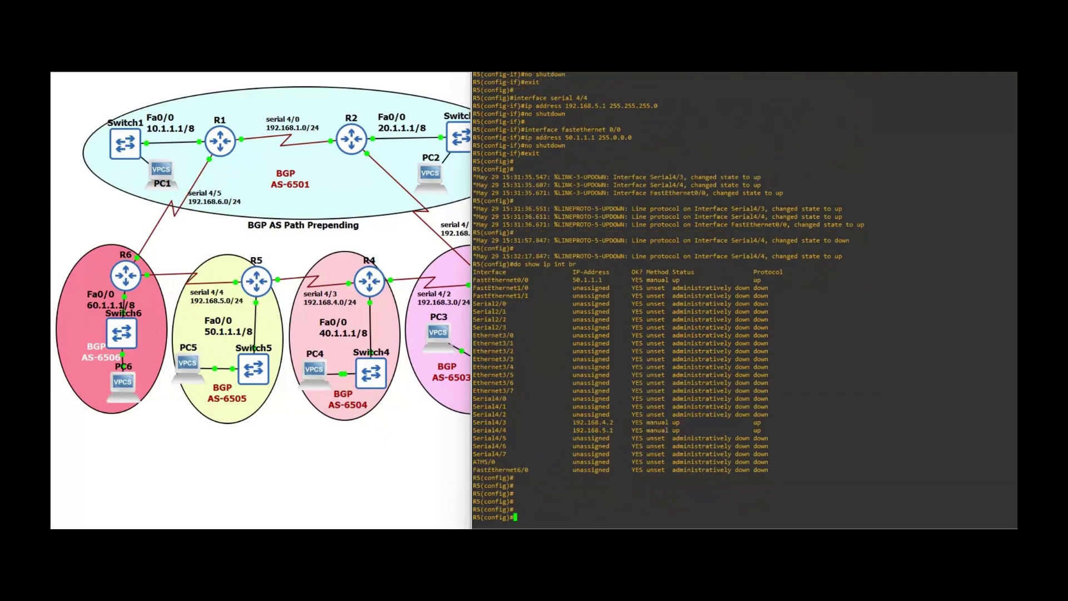
text(router bgp 6505 neighbor 192.168.5.2 remote-as 6506 neighbor 192.168.4.1 remote-as 6504 network 50.0.0.0 network 192.168.4.0 network 192.168.5.0 exit)
key(Return)
key(Return)
key(Return)
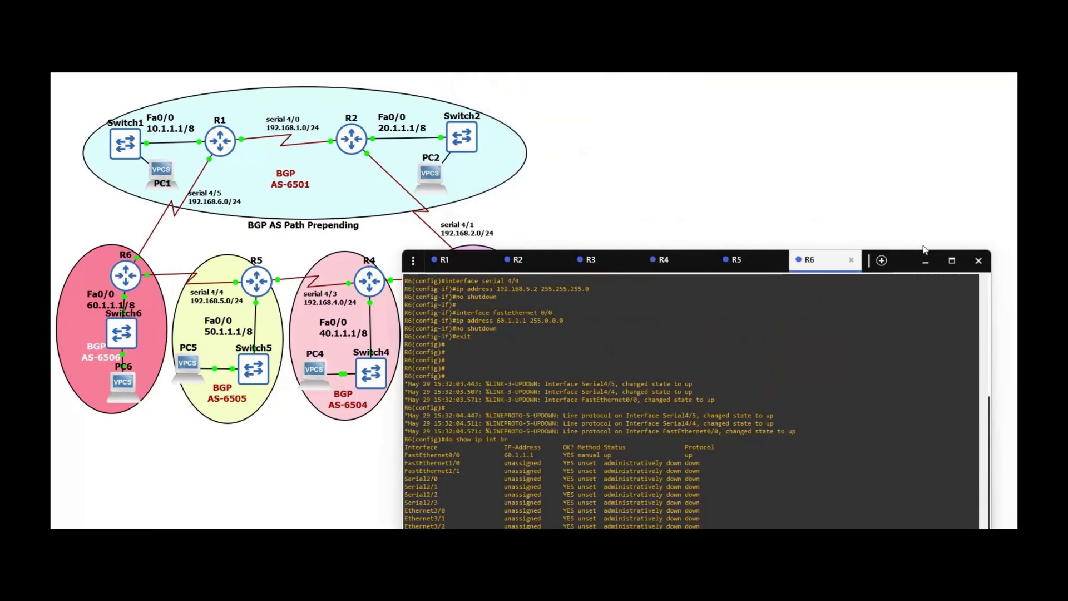
Step: Configure BGP AS 6506 on R6 with neighbors 192.168.5.1 (AS 6505) and 192.168.6.2 (AS 6501), advertising networks 60.0.0.0, 192.168.6.0 and 192.168.5.0
drag(905, 253, 884, 0)
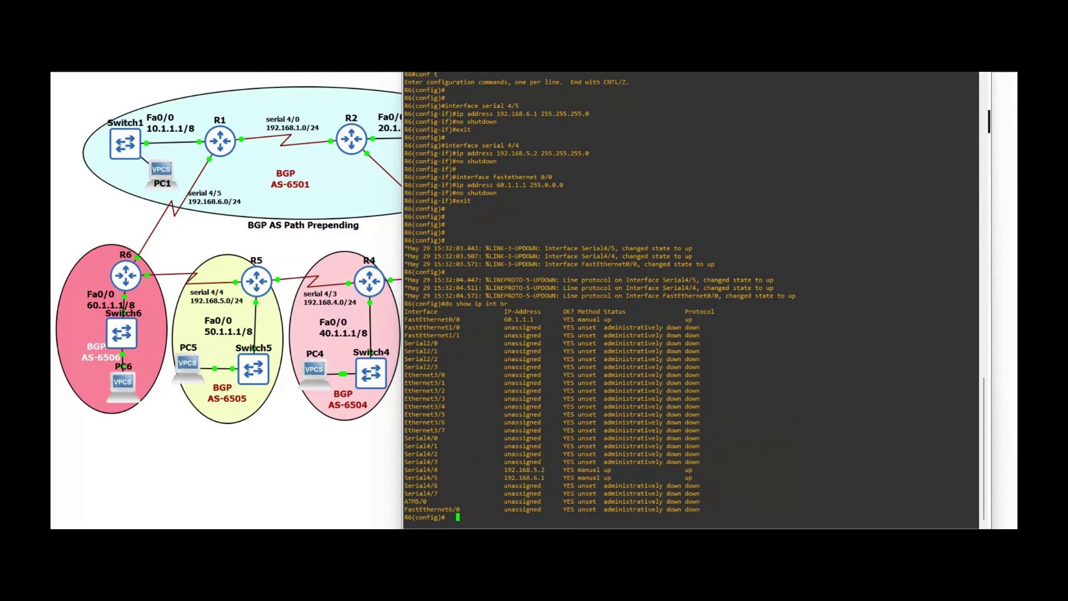
drag(884, 0, 919, 0)
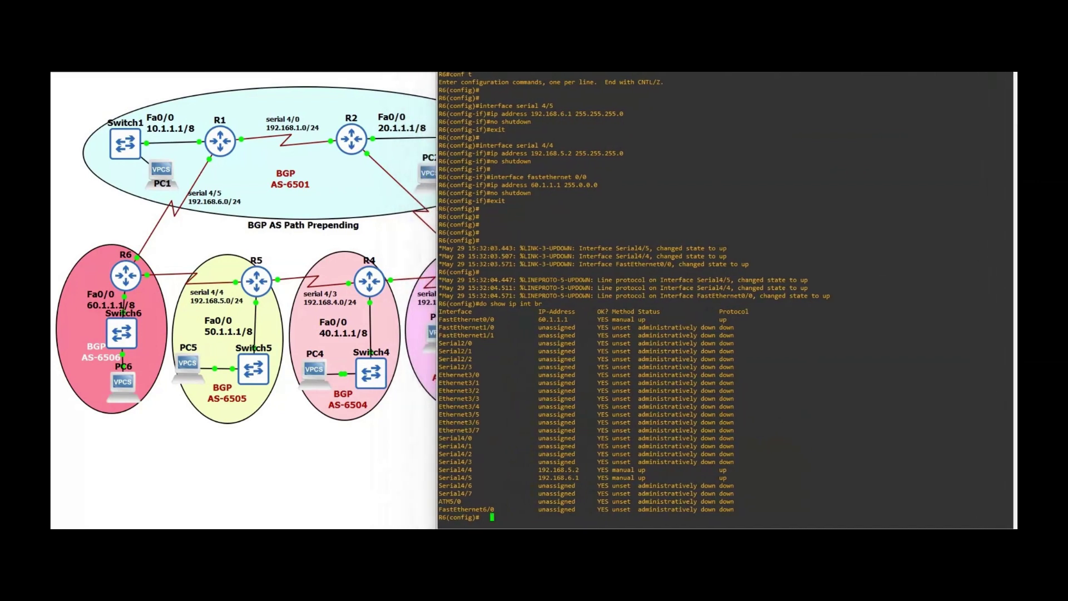
key(Return)
key(Return)
key(Return)
key(Return)
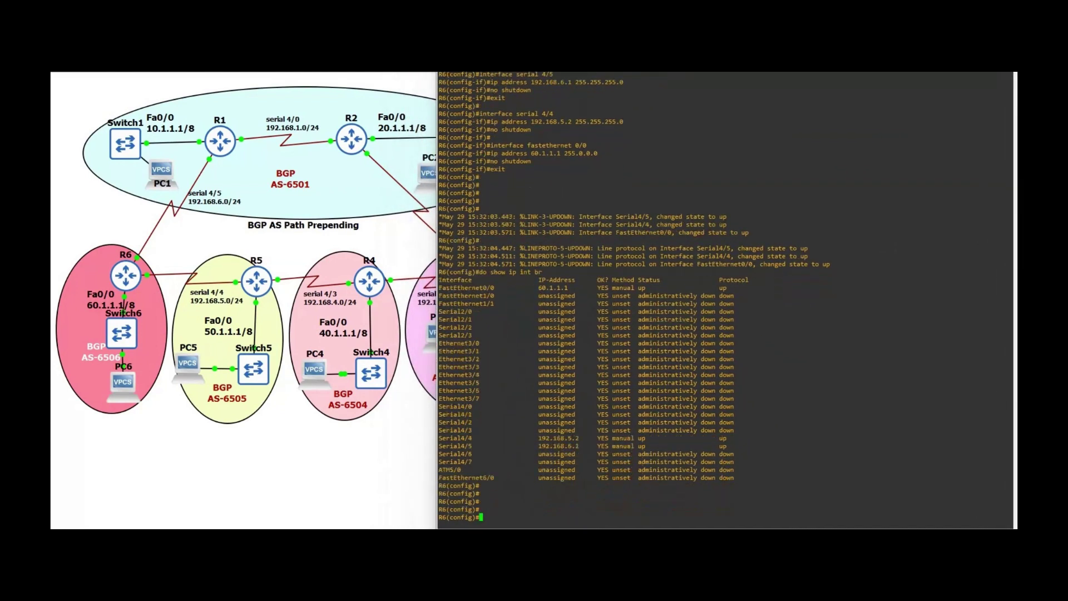
text(router bgp 6506 neighbor 192.168.5.1 remote-as 6505 neighbor 192.168.6.2 remote-as 6501 network 60.0.0.0 network 192.168.6.0 network 192.168.5.0 exit)
key(Return)
key(Return)
key(Return)
key(Return)
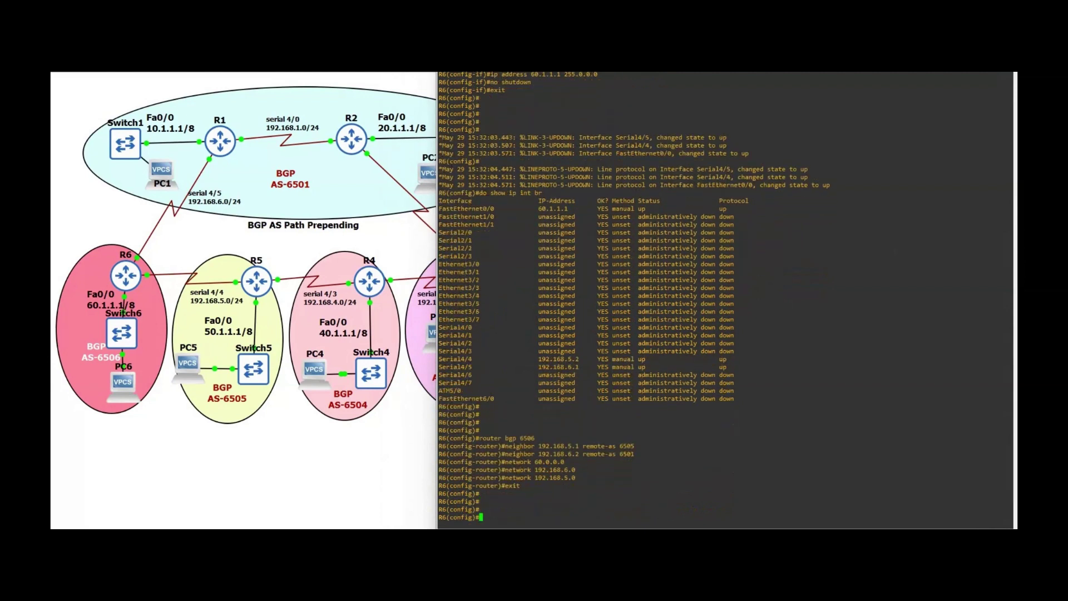
drag(639, 454, 503, 455)
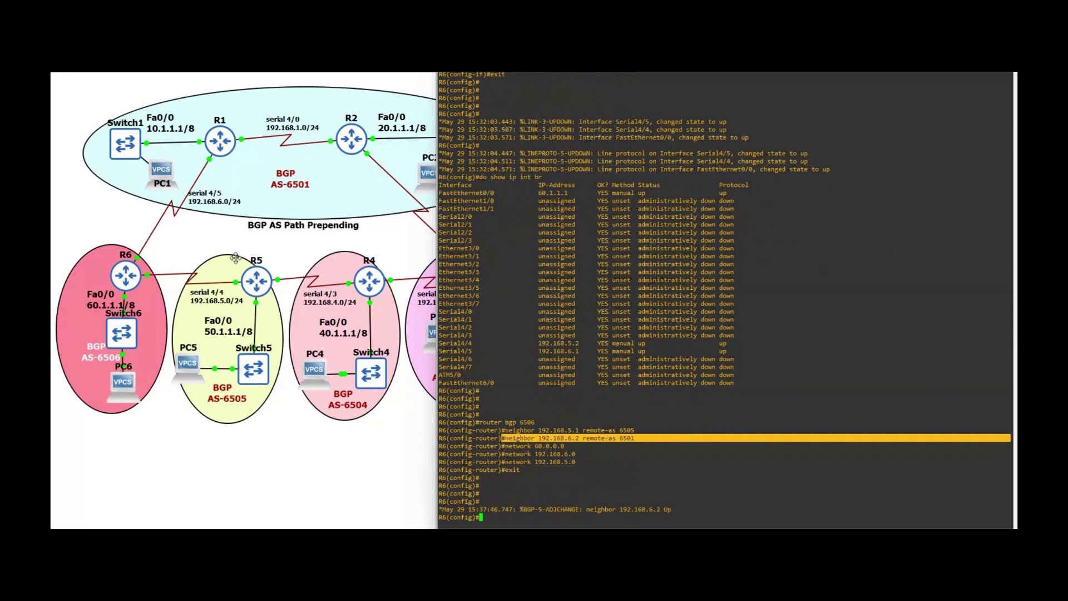